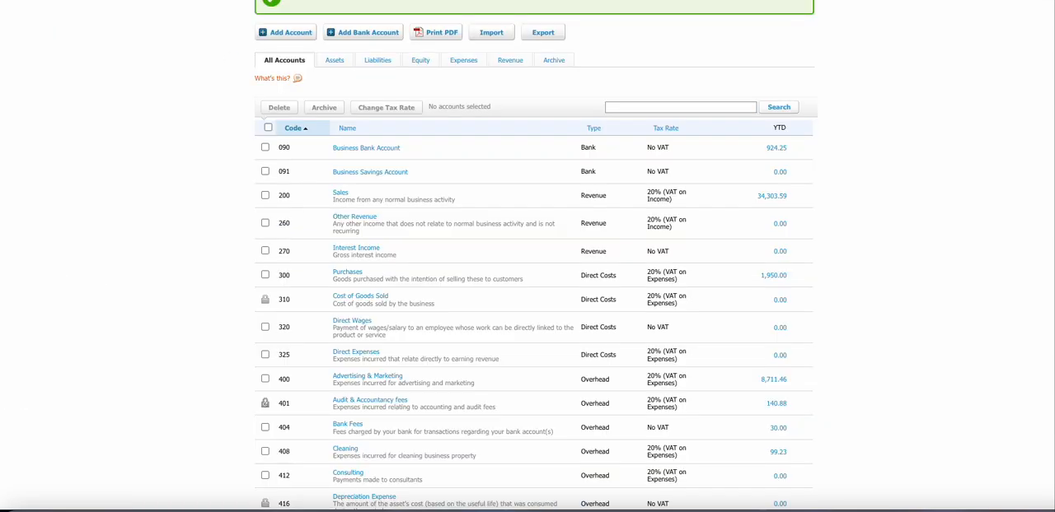
scroll(333, 82, up, 2)
scroll(337, 79, up, 3)
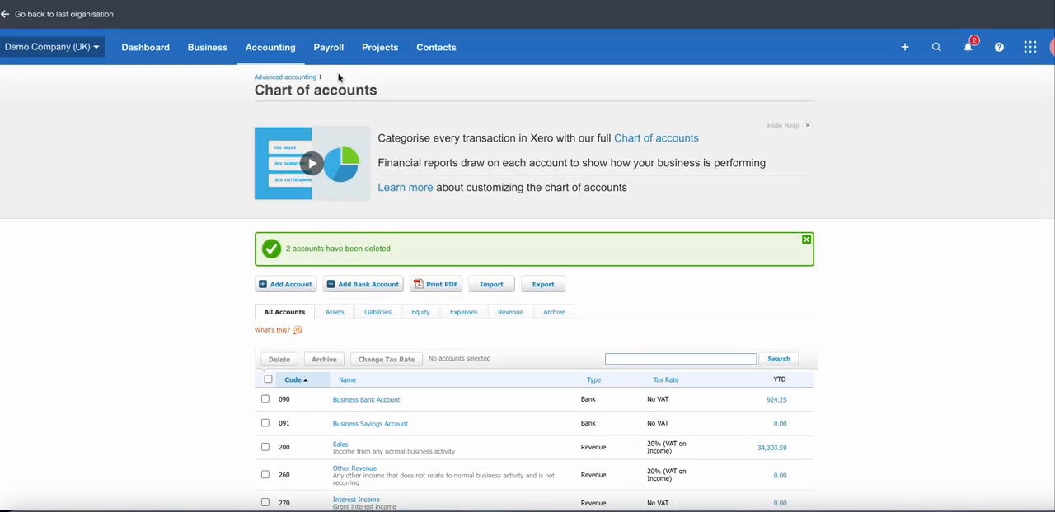
click(279, 51)
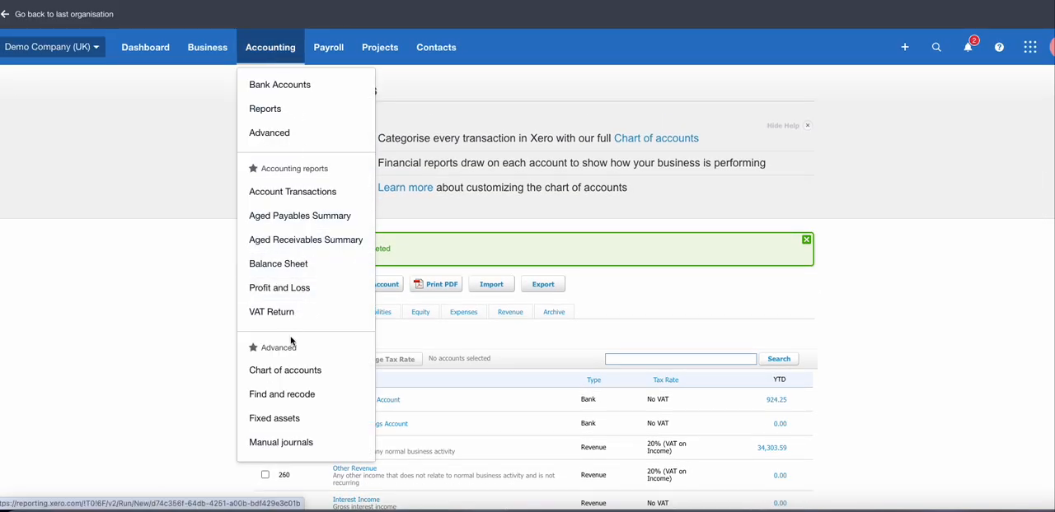
scroll(791, 302, down, 5)
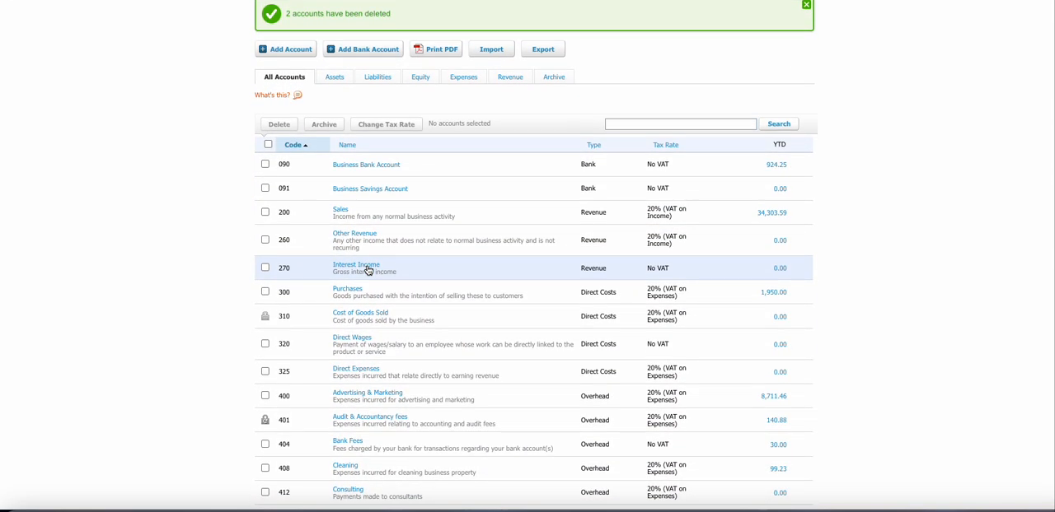
scroll(363, 272, down, 1)
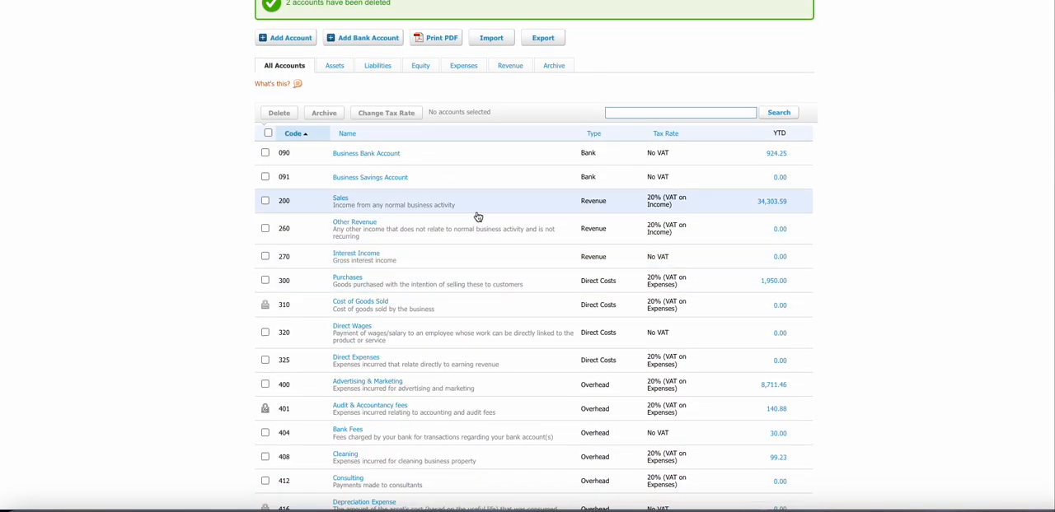
Step: Add a Direct Costs account with code 262 named Airfreight Costs, with payments to it enabled
click(290, 41)
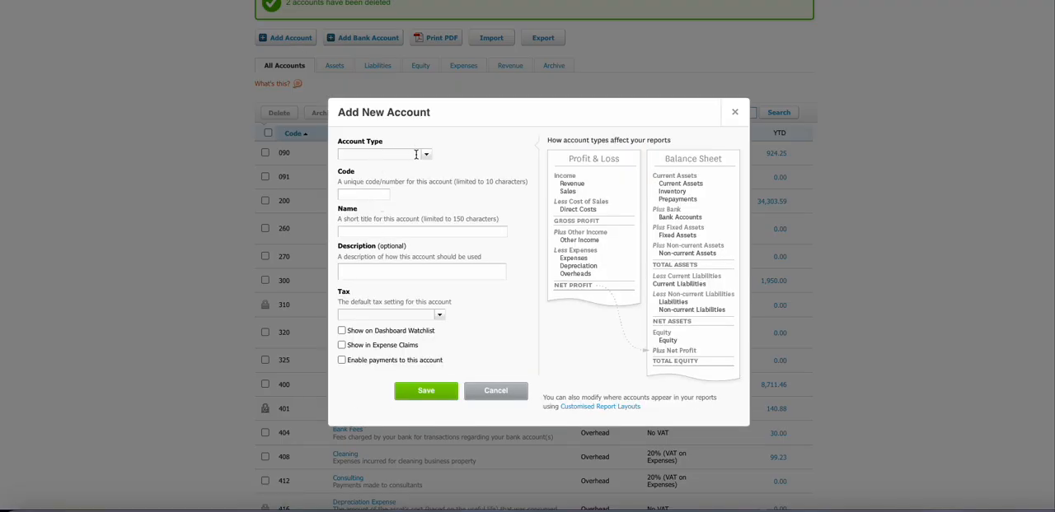
click(426, 155)
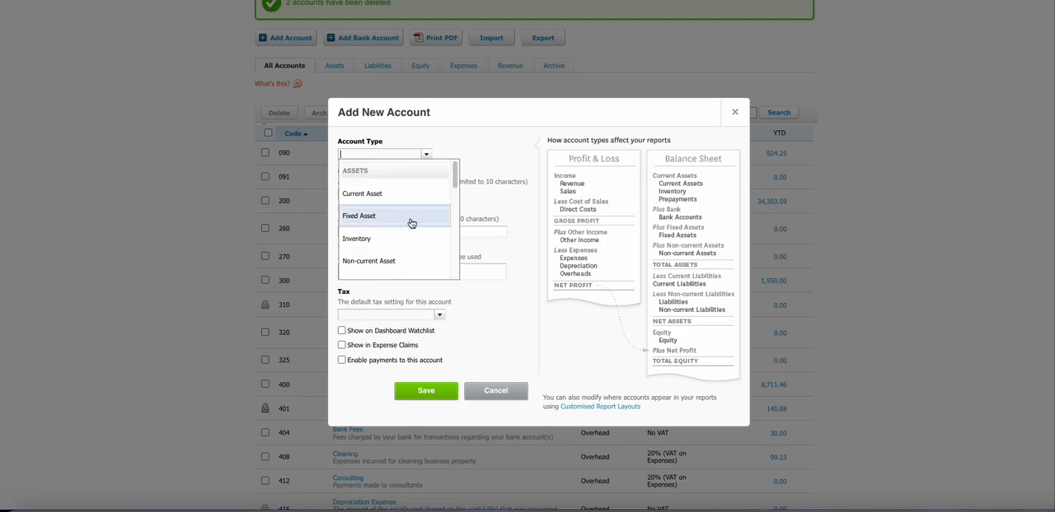
scroll(412, 223, down, 4)
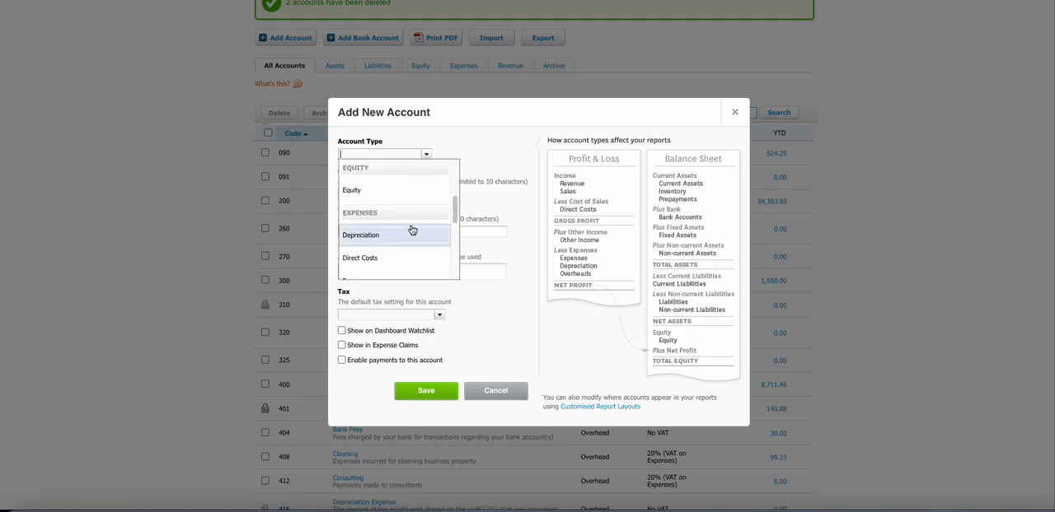
click(405, 240)
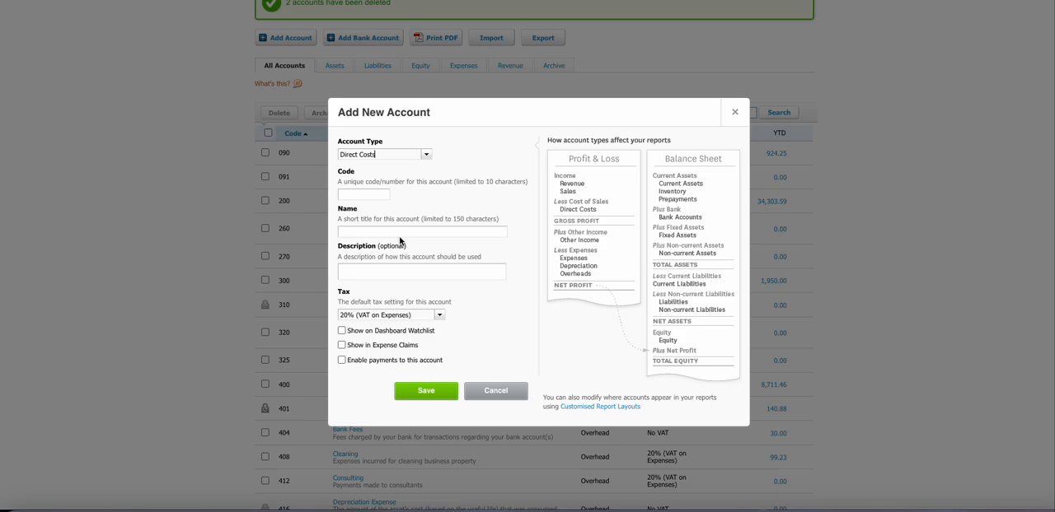
click(374, 193)
click(361, 231)
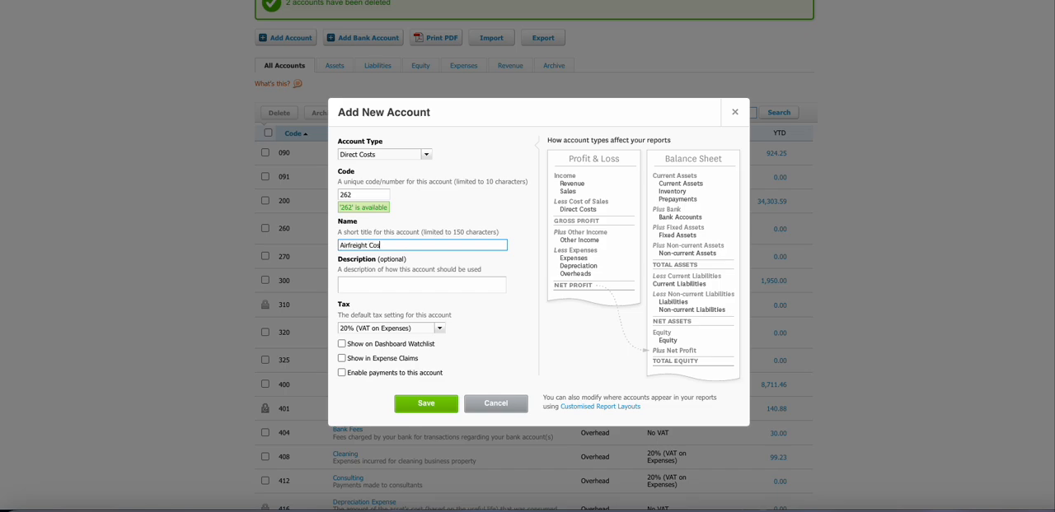
click(342, 373)
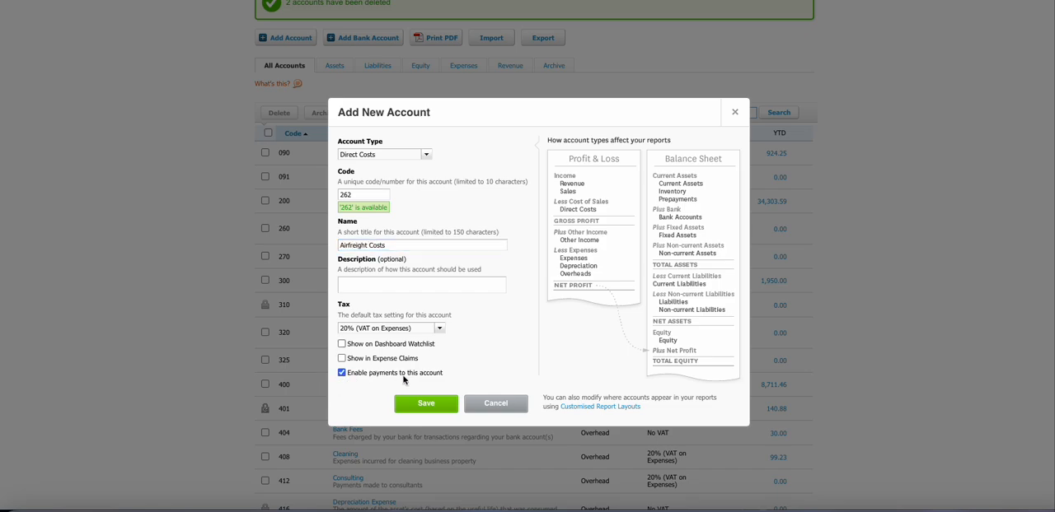
click(437, 411)
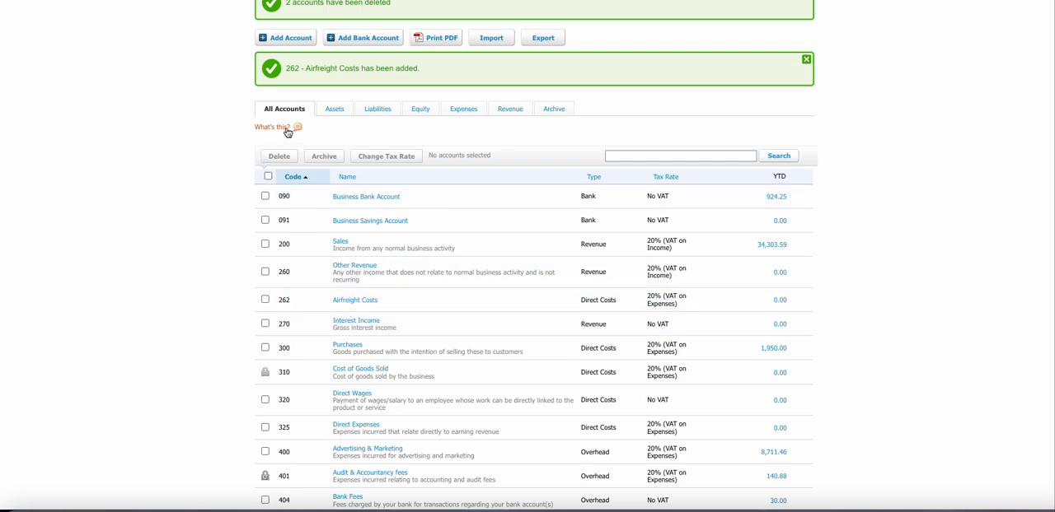
Step: Add a Sales account with code 261 named Airfreight Sales, with payments to it enabled
click(286, 38)
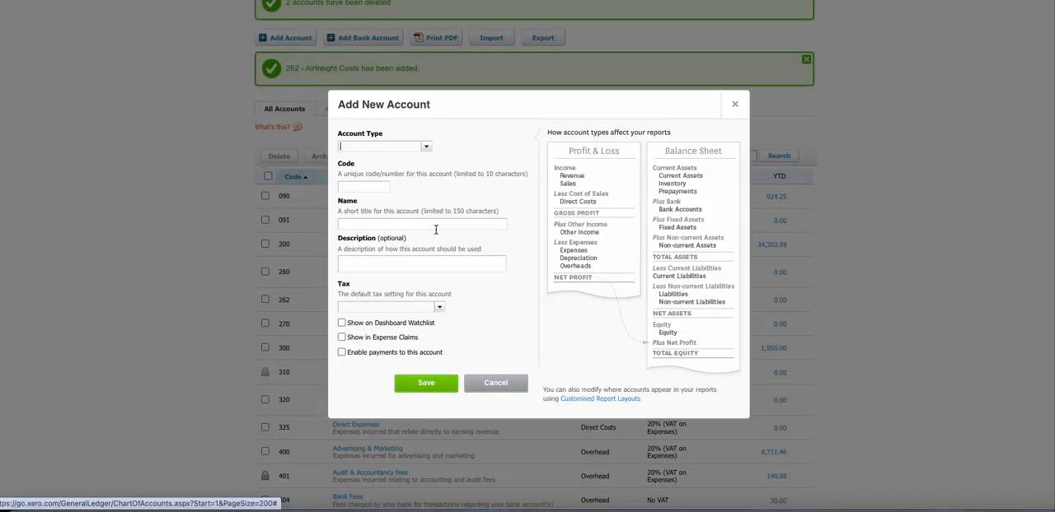
click(420, 147)
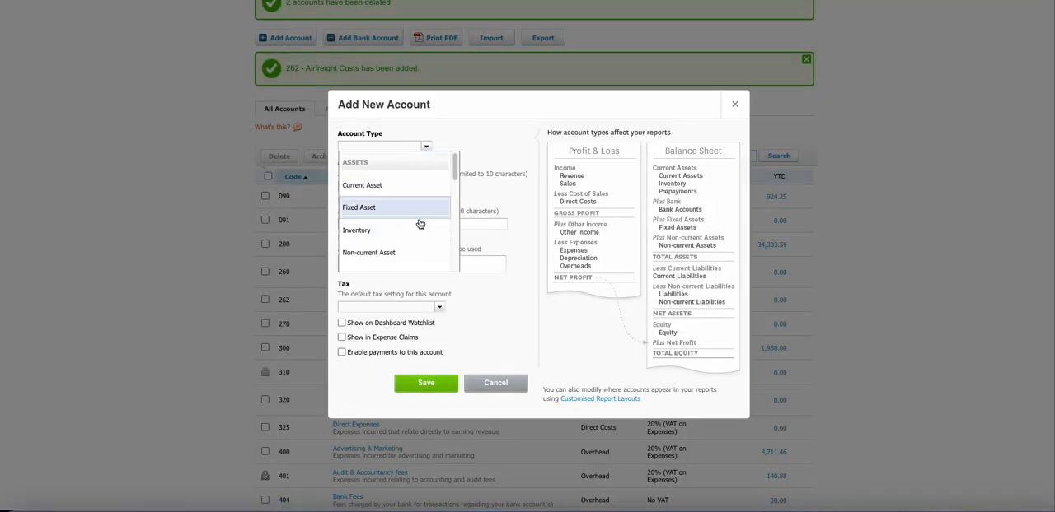
scroll(419, 223, down, 5)
scroll(420, 240, down, 3)
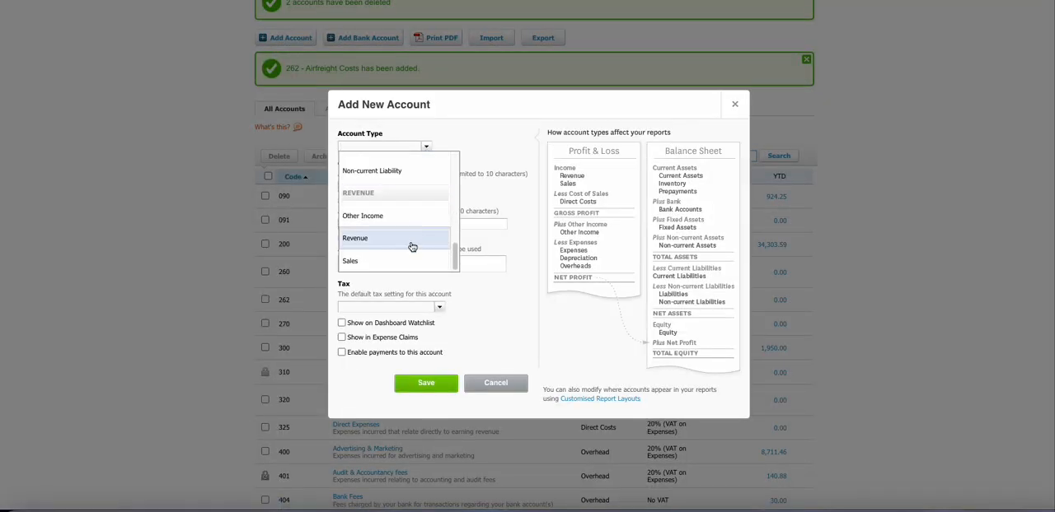
scroll(409, 246, down, 1)
click(400, 245)
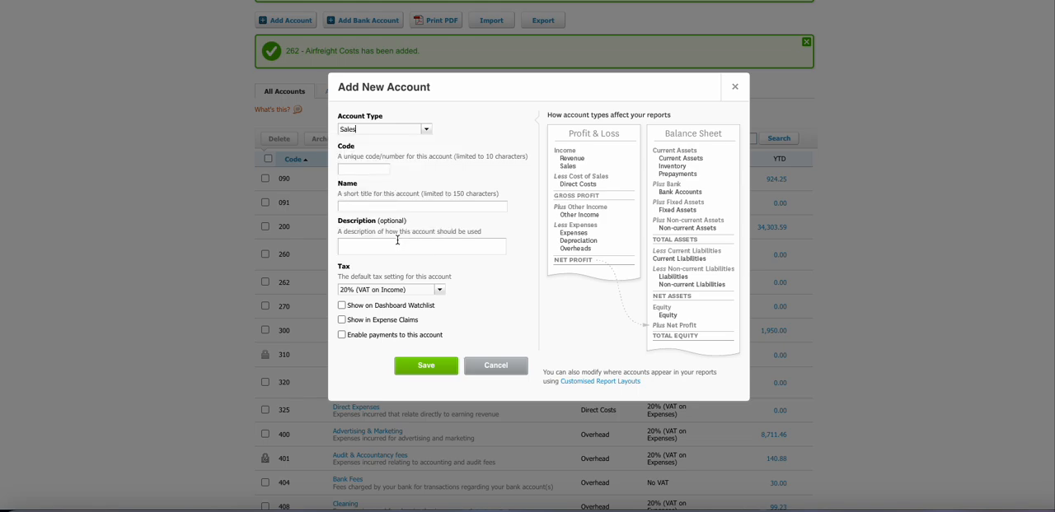
click(365, 169)
click(367, 215)
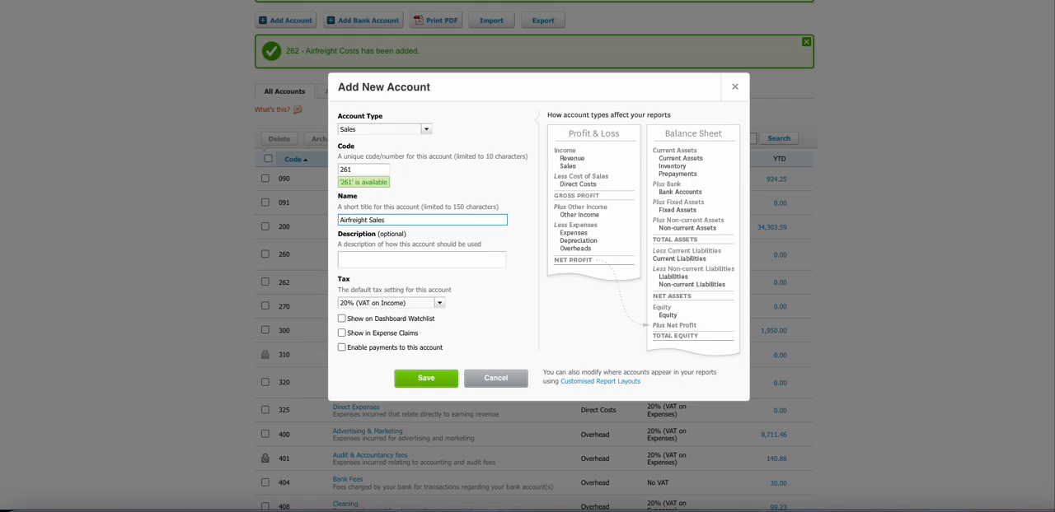
click(341, 347)
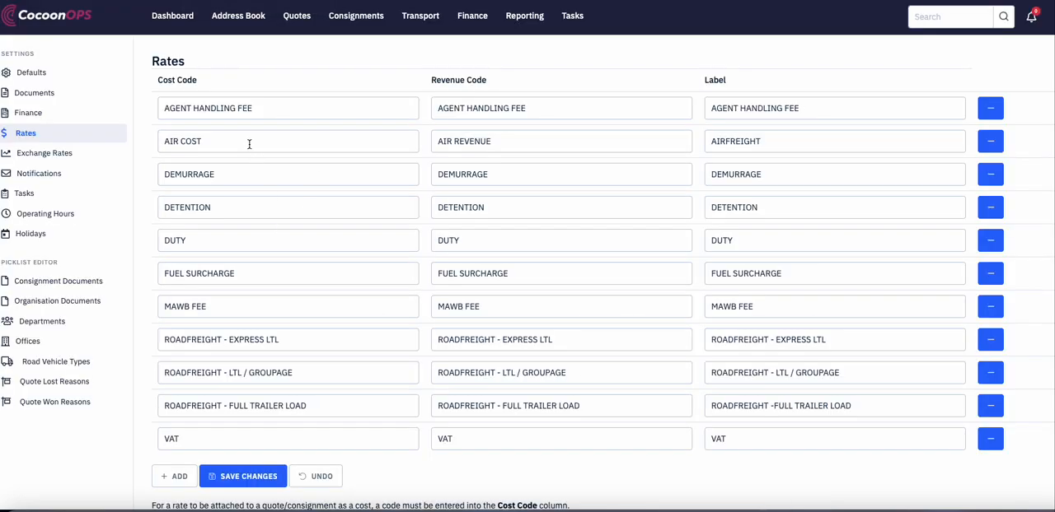
Step: In the CocoonOPS rates settings, set the AIRFREIGHT rate's cost code to 262 and revenue code to 261, and save the changes
drag(249, 144, 173, 140)
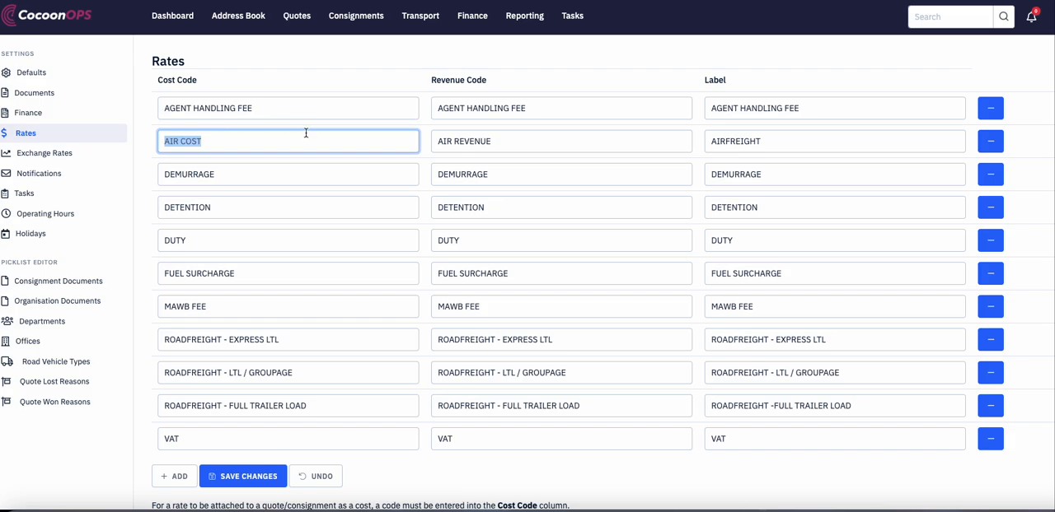
text(262)
key(Tab)
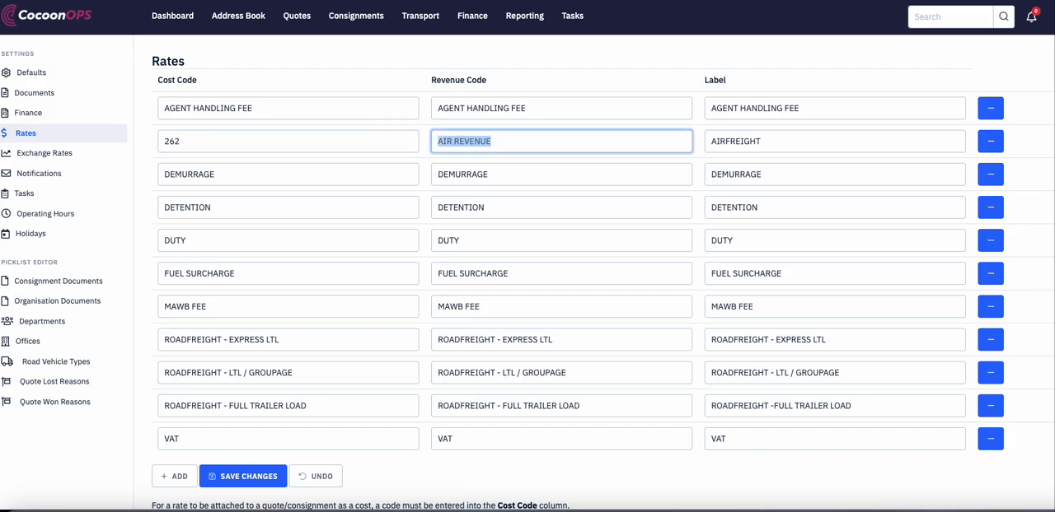
text(261)
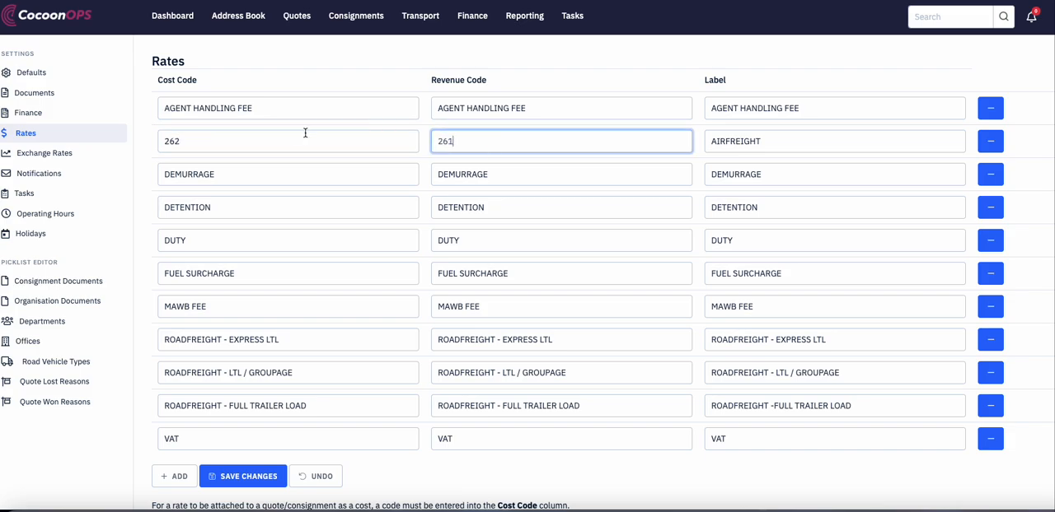
click(559, 461)
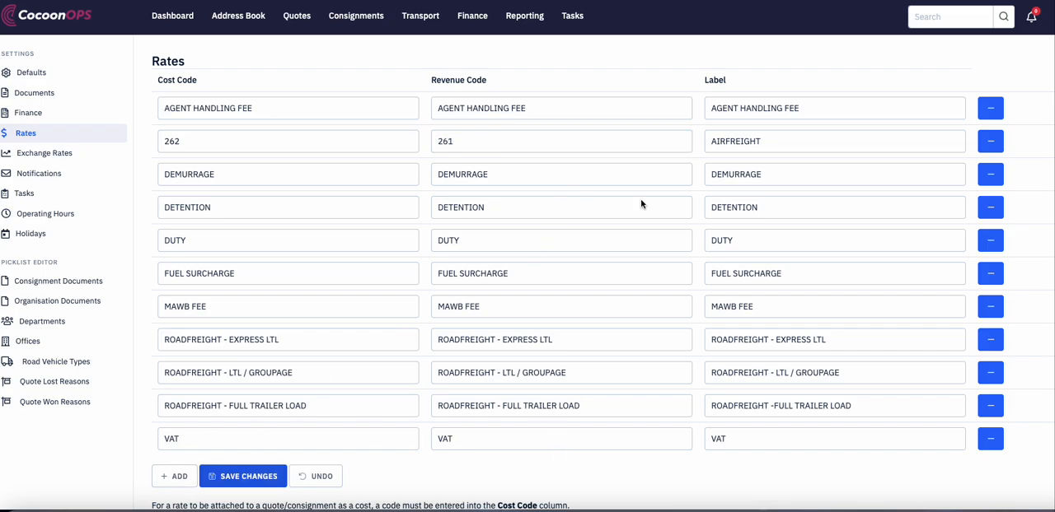
click(807, 142)
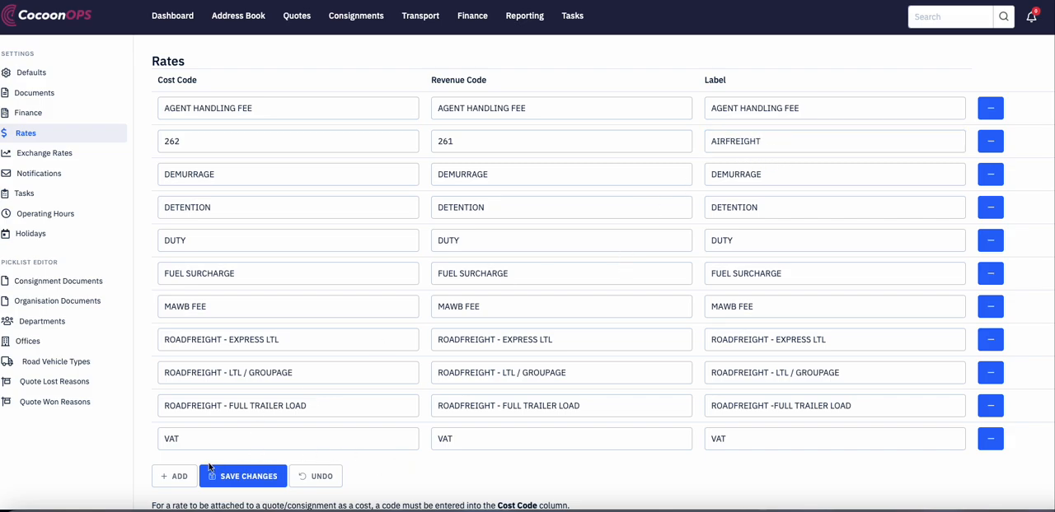
click(234, 477)
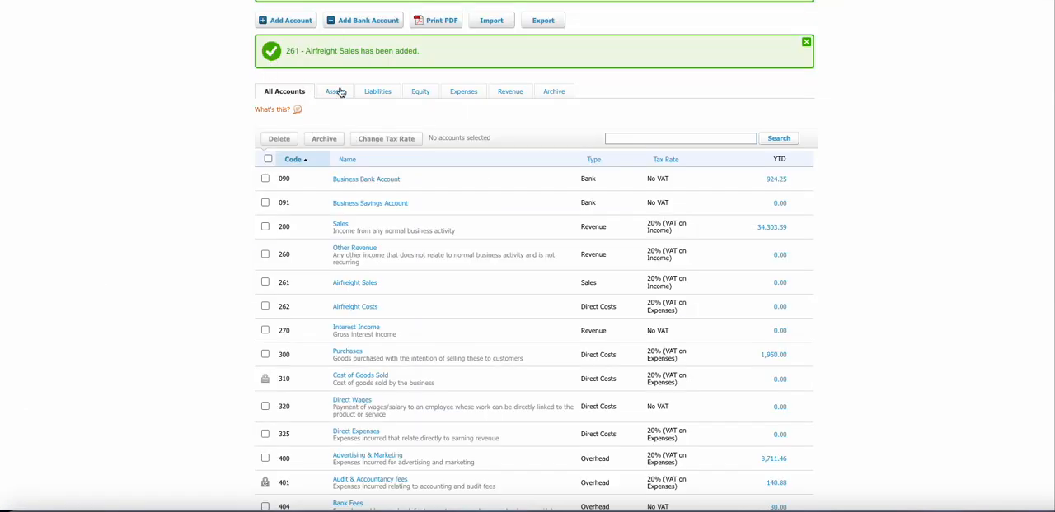
Step: Back in the Xero chart of accounts, add a Direct Costs account with code 550 named Seafreight Costs, with payments enabled
click(295, 22)
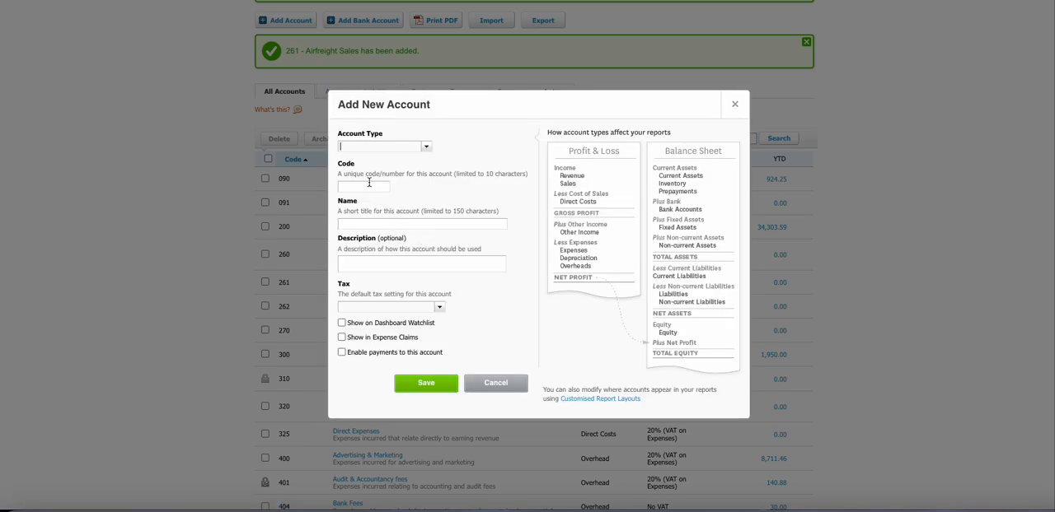
click(379, 147)
click(426, 147)
scroll(420, 230, down, 2)
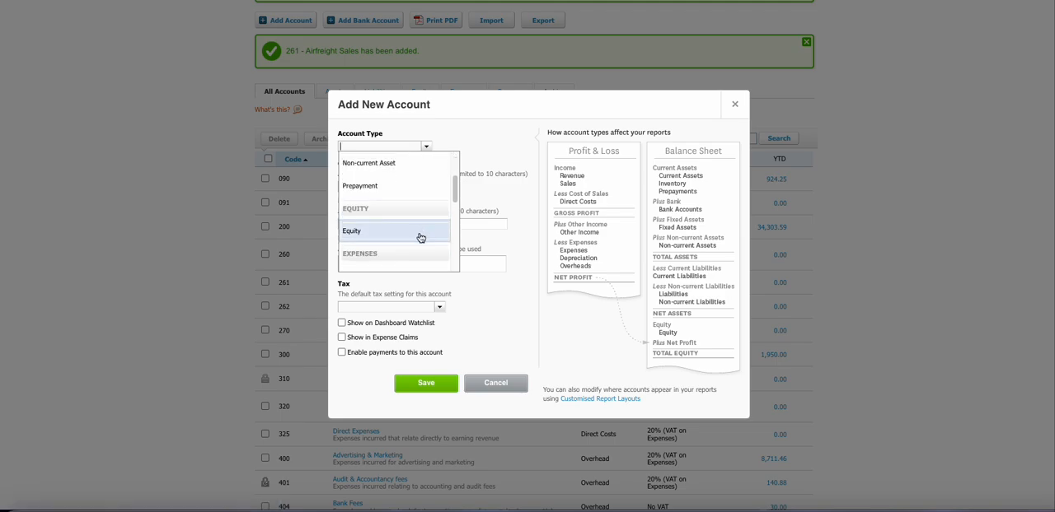
scroll(419, 238, down, 3)
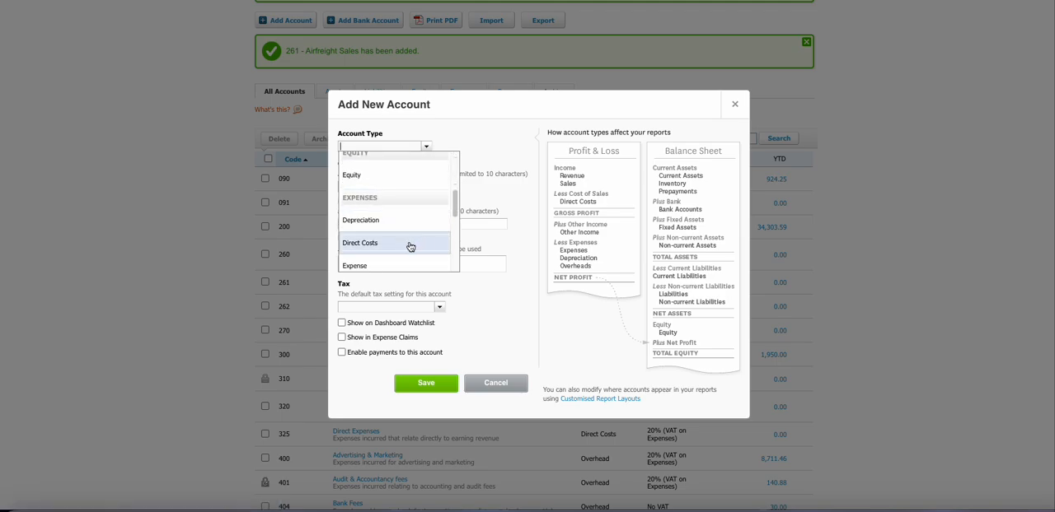
click(409, 247)
click(372, 187)
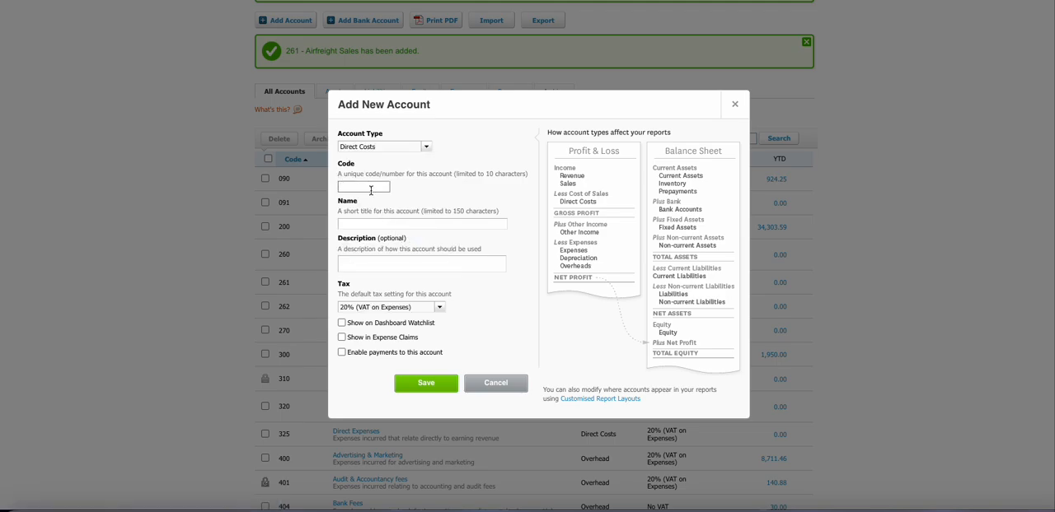
text(550)
click(381, 224)
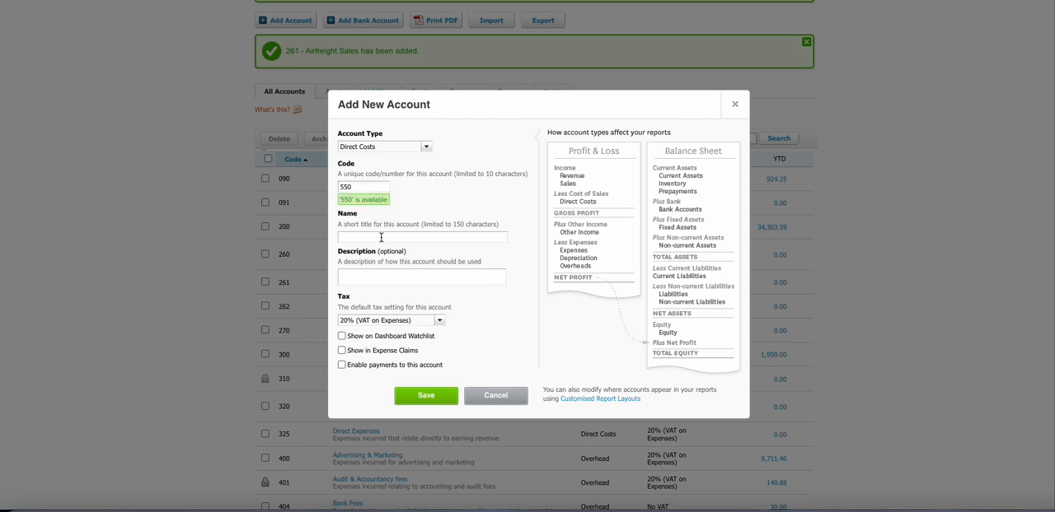
click(381, 238)
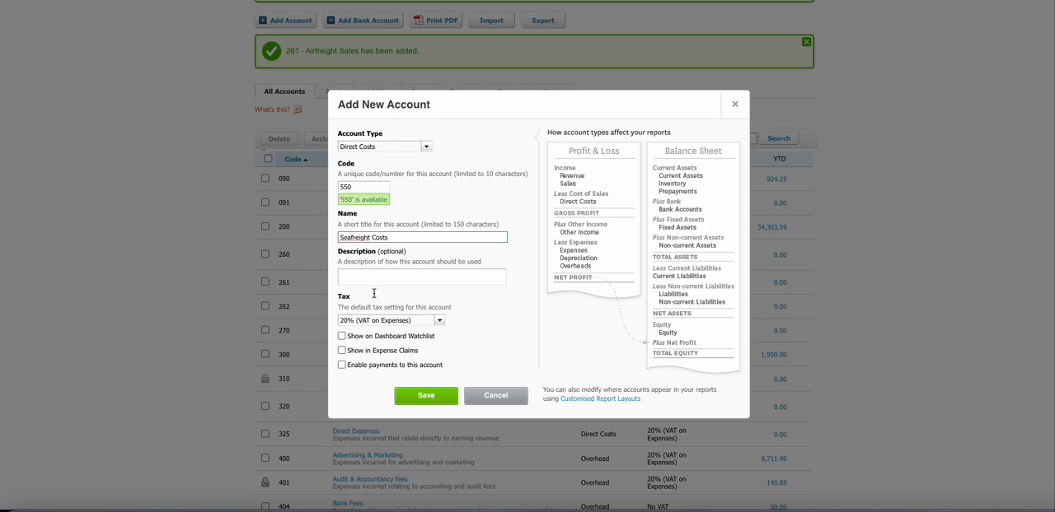
click(342, 365)
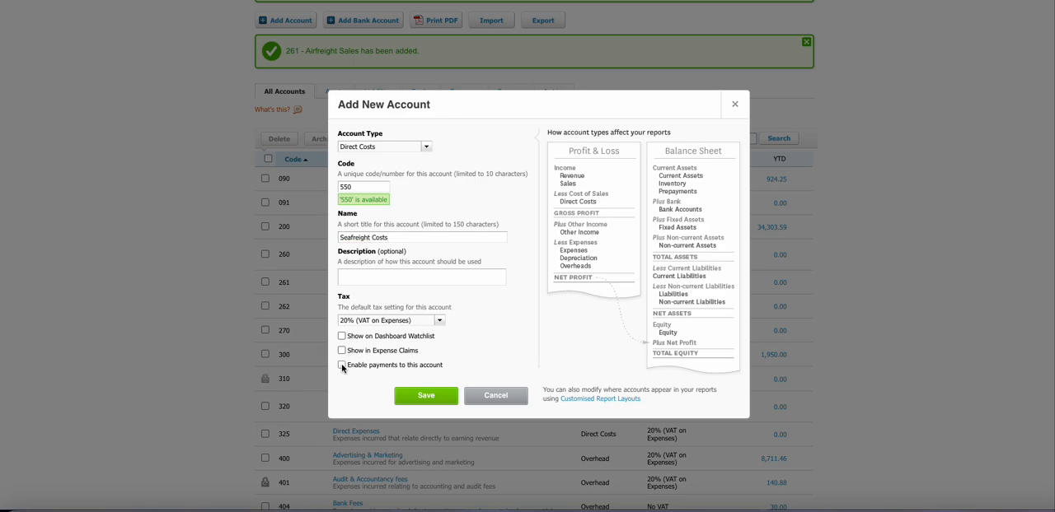
click(420, 395)
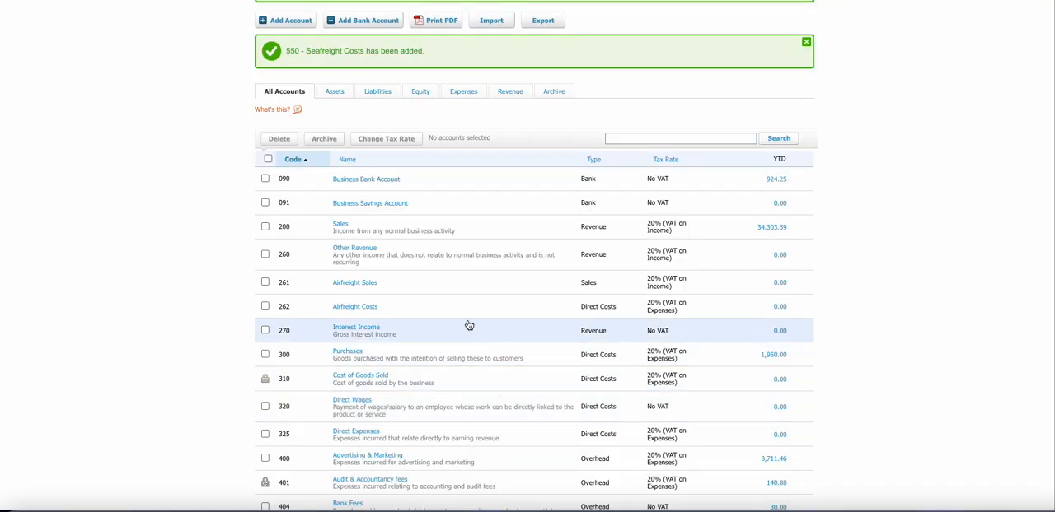
Step: Add a Sales account with code 551 named Seafreight Revenue, with payments to it enabled
scroll(396, 264, down, 1)
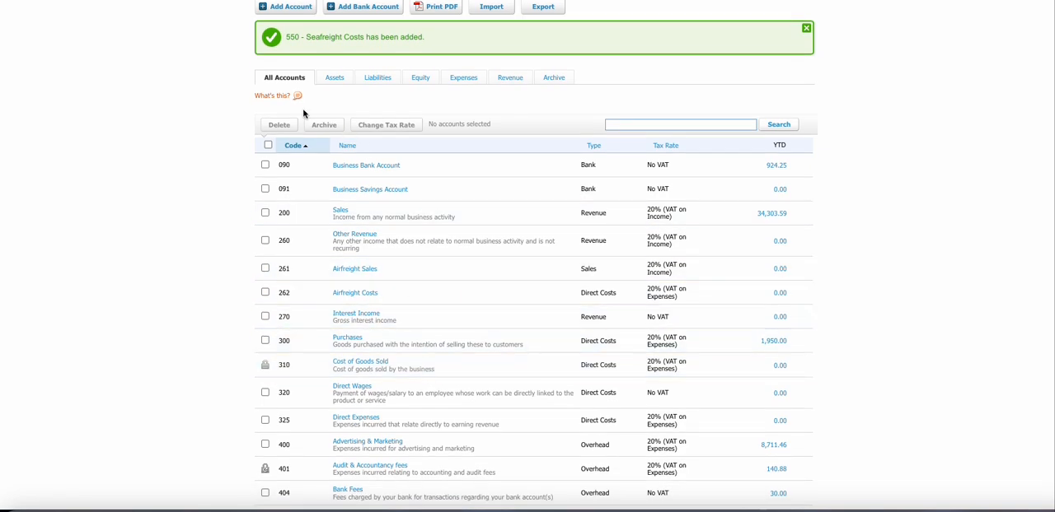
scroll(297, 97, up, 1)
click(292, 32)
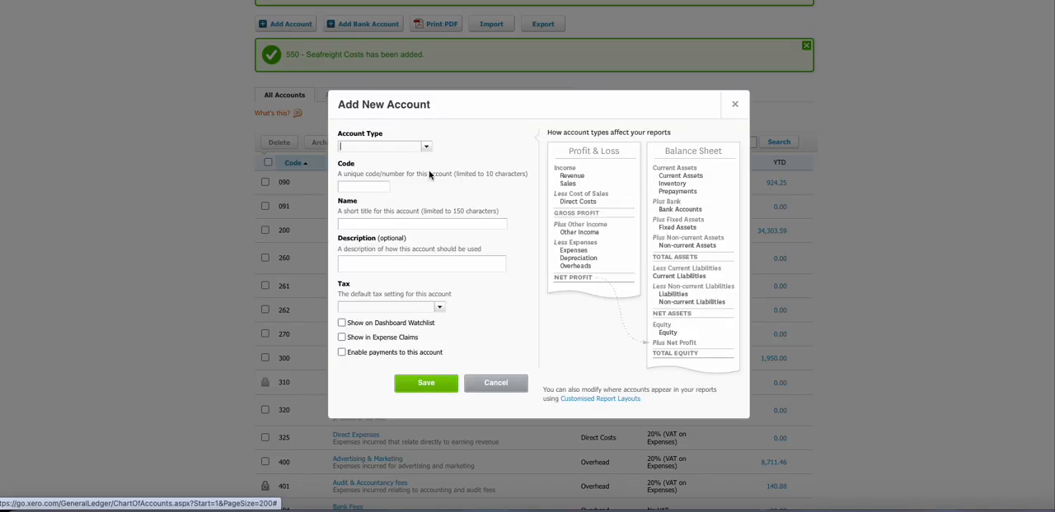
click(425, 147)
scroll(416, 239, down, 5)
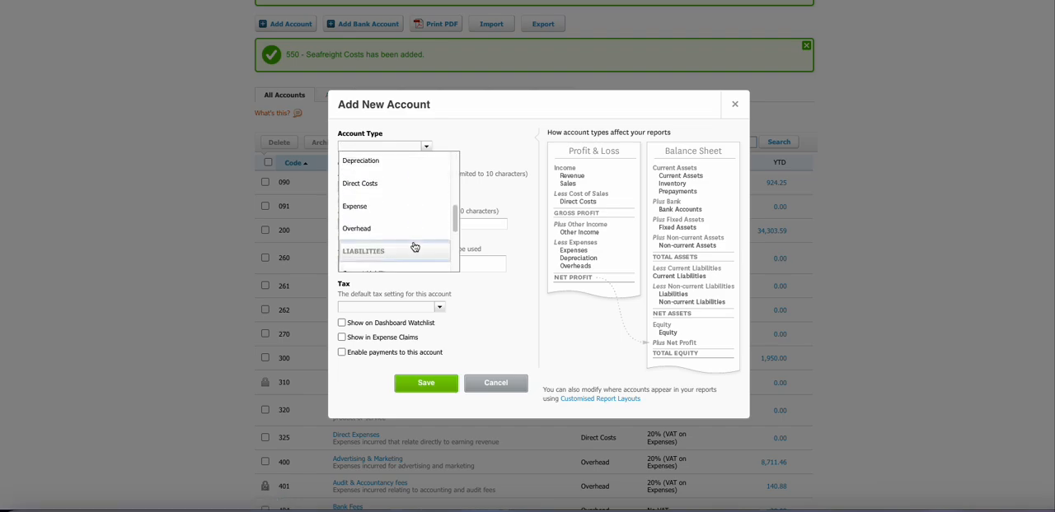
scroll(414, 254, down, 3)
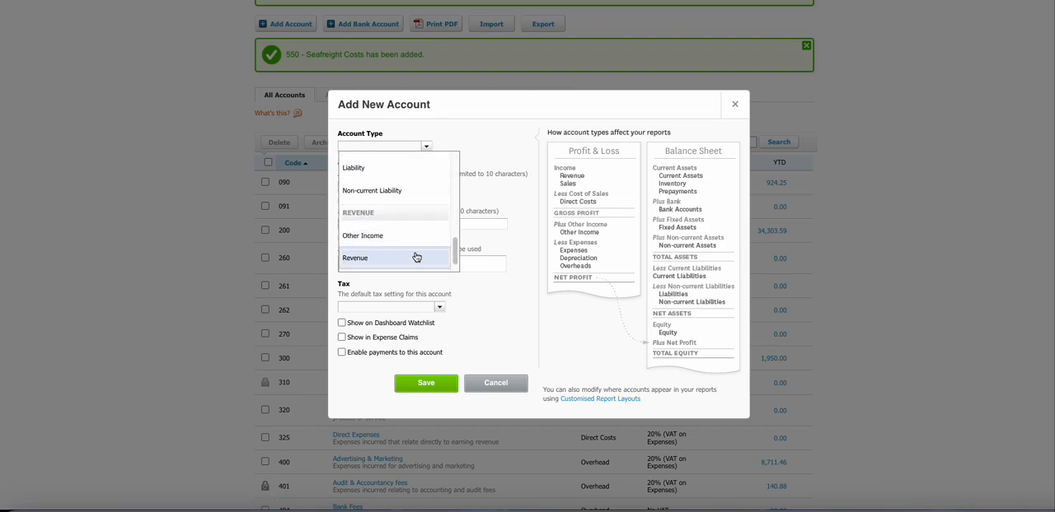
click(404, 264)
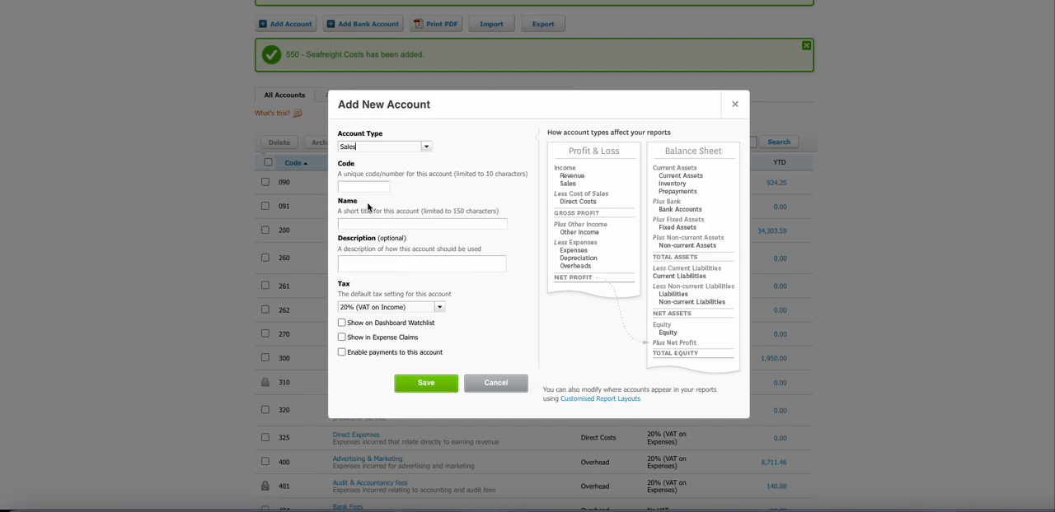
click(378, 187)
key(Tab)
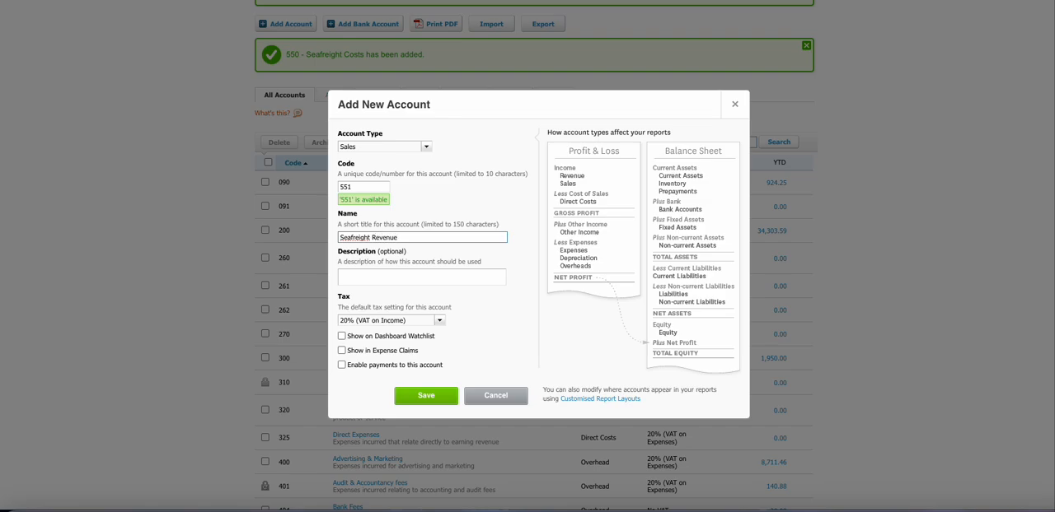
click(341, 365)
click(425, 395)
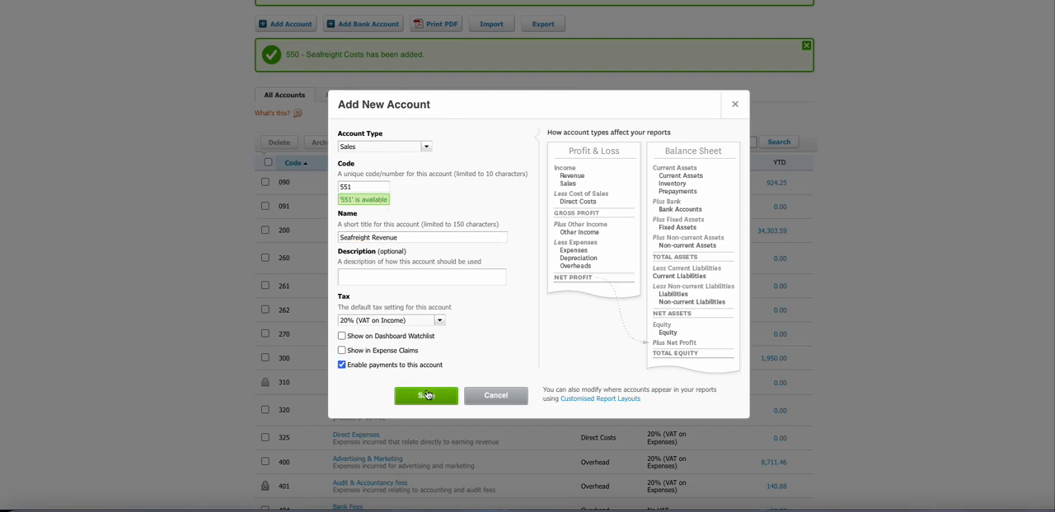
Step: Switch to the CocoonOPS rates settings and add a new rate with cost code 550 and revenue code 551
scroll(320, 440, down, 3)
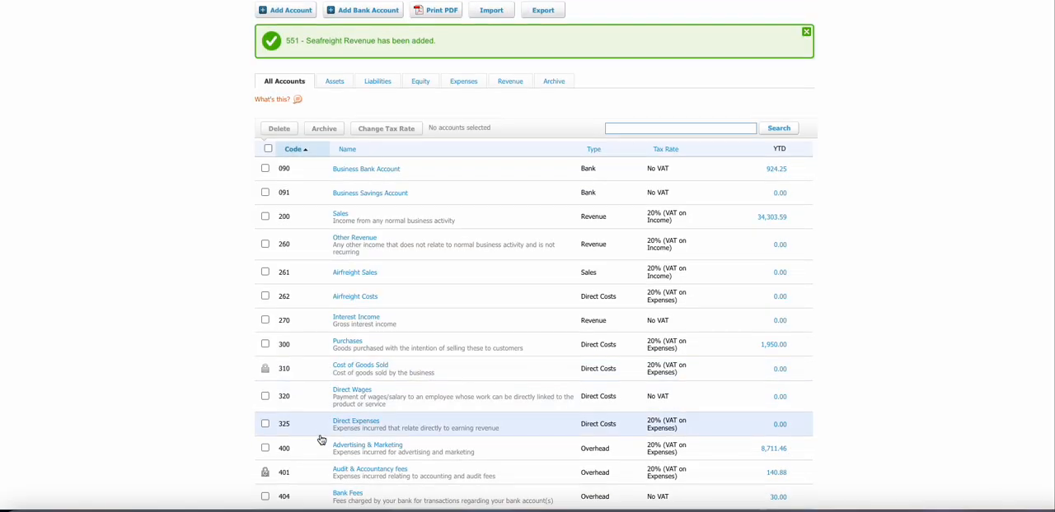
scroll(419, 369, up, 5)
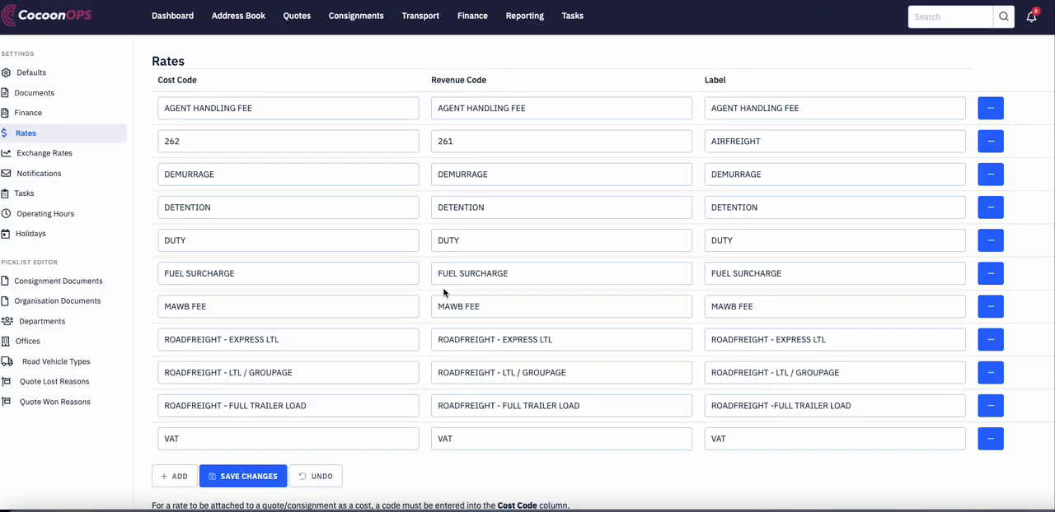
scroll(288, 441, down, 1)
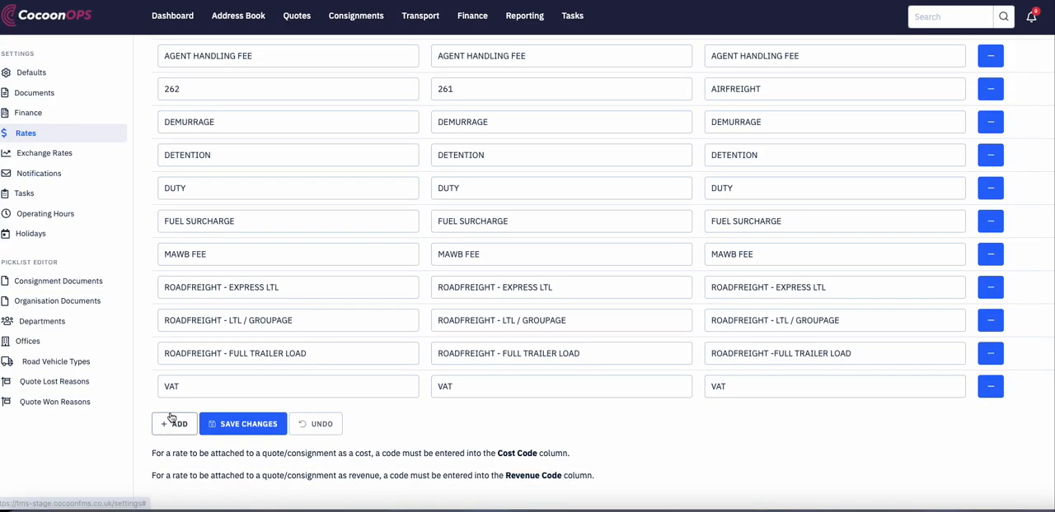
click(174, 423)
click(264, 418)
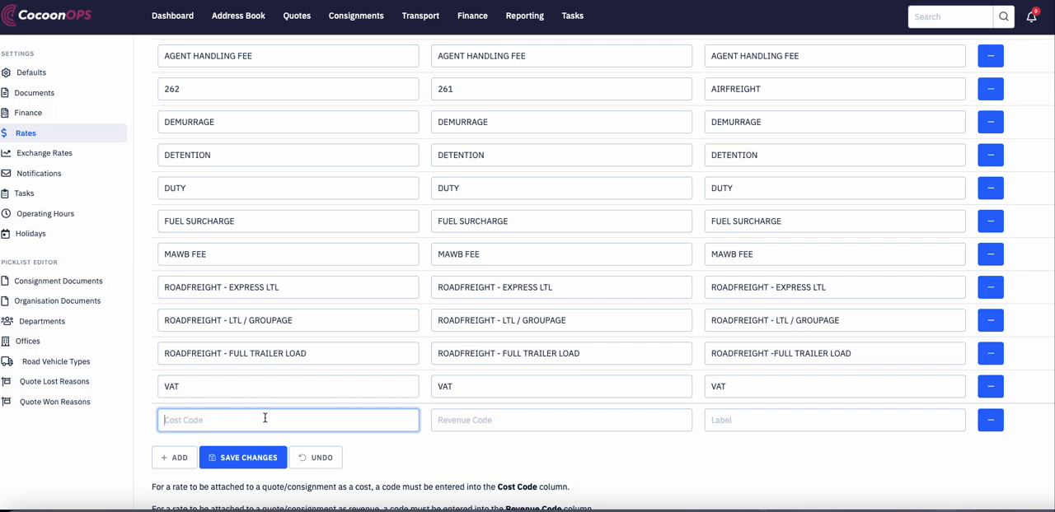
text(550)
key(Tab)
text(55)
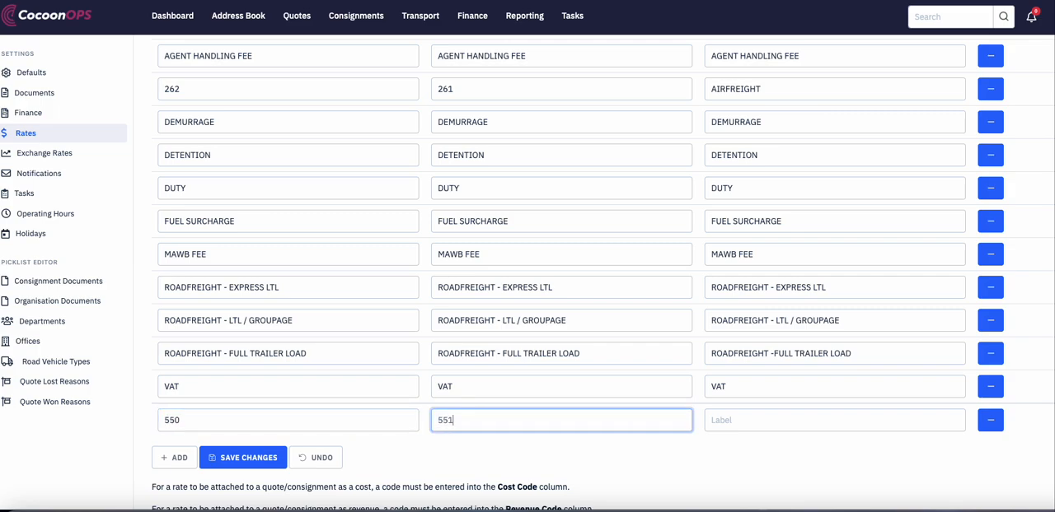
Step: Label the new rate SEAFREIGHT and save the rate changes
key(Tab)
text(S)
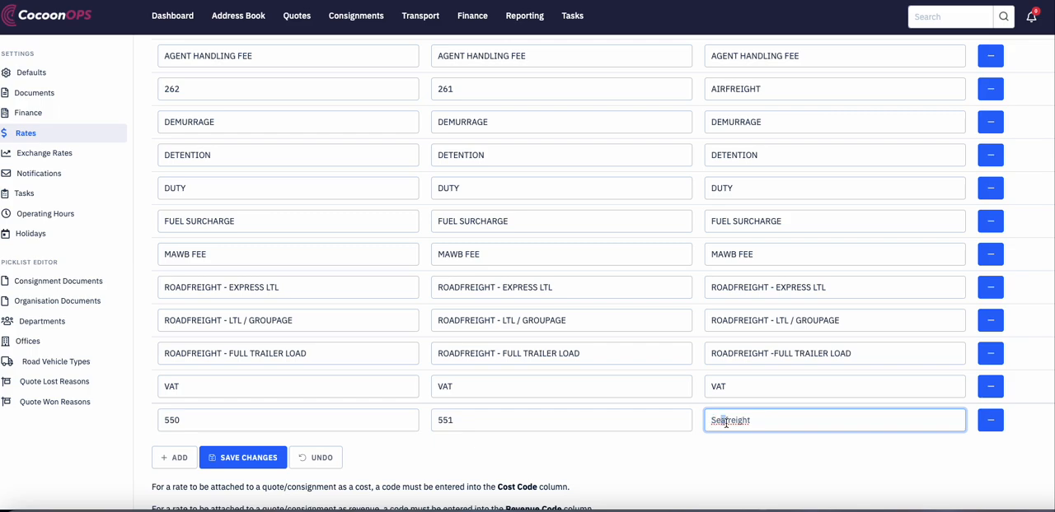
click(795, 452)
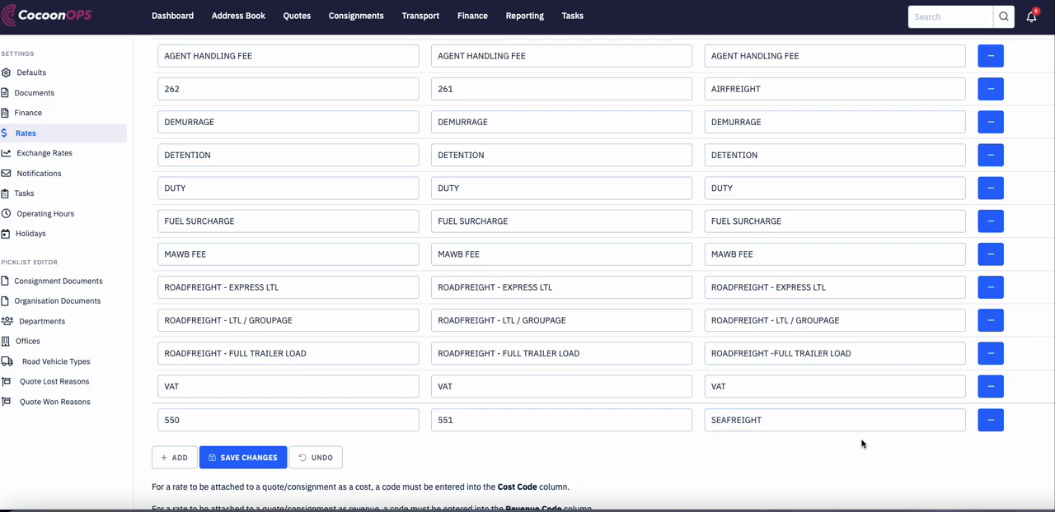
click(263, 463)
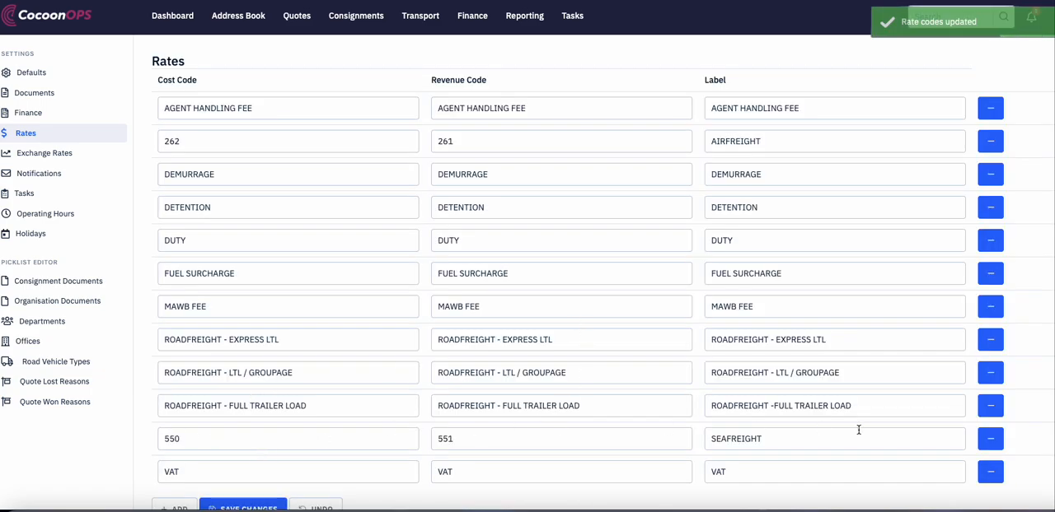